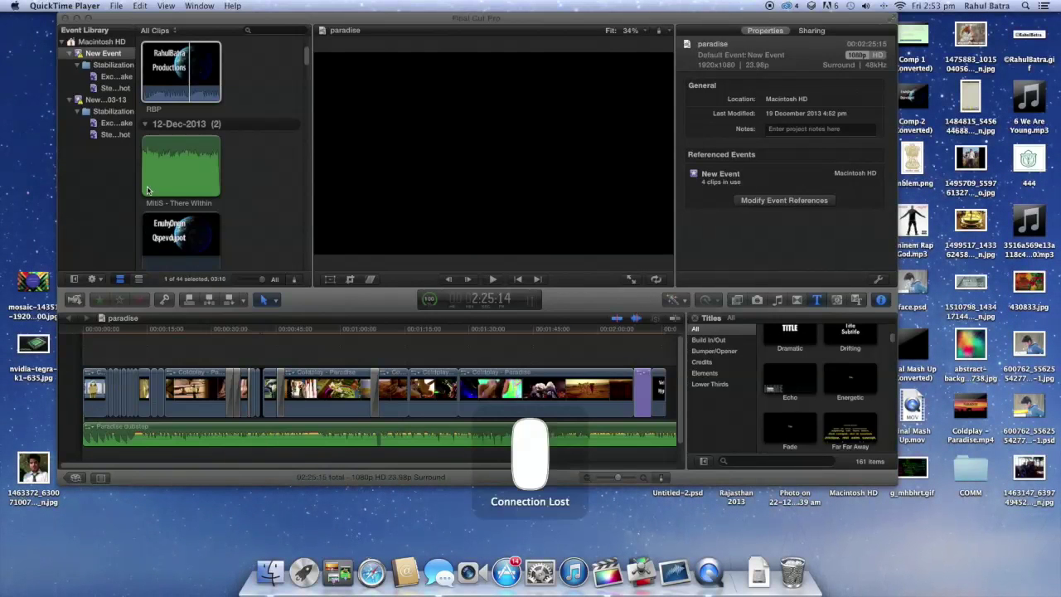
# - Bring the paradise project forward, select timeline clips and place the playhead near 1:15
pyautogui.click(148, 190)
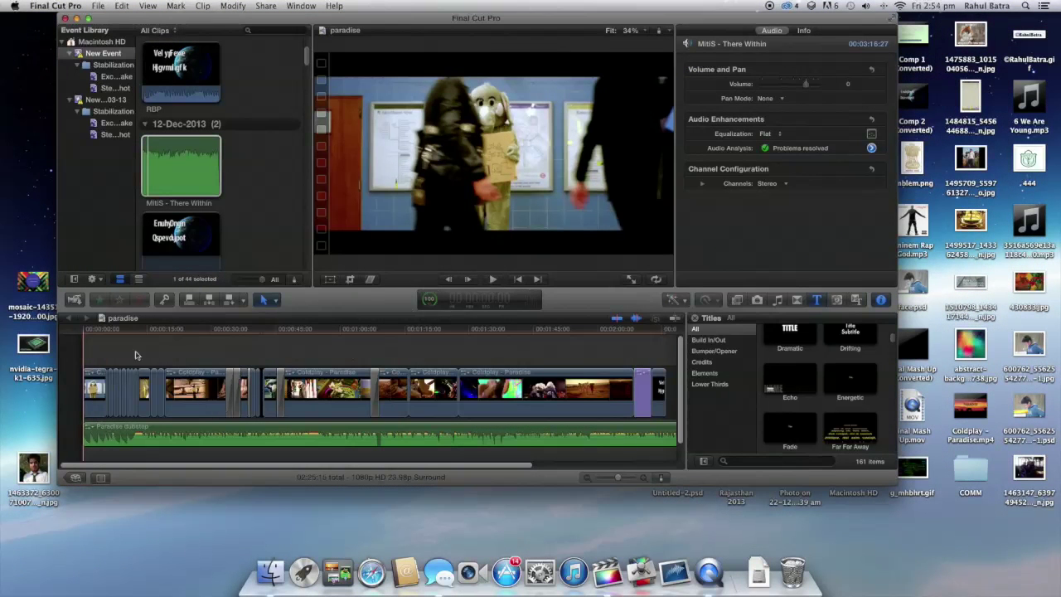
pyautogui.moveTo(137, 355); pyautogui.dragTo(118, 348)
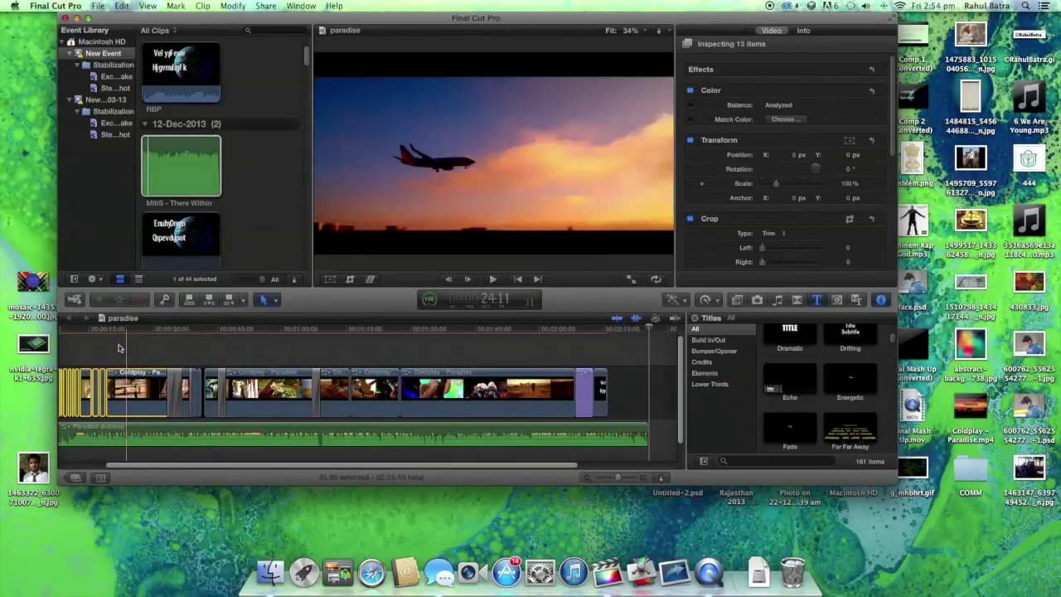
pyautogui.press('End')
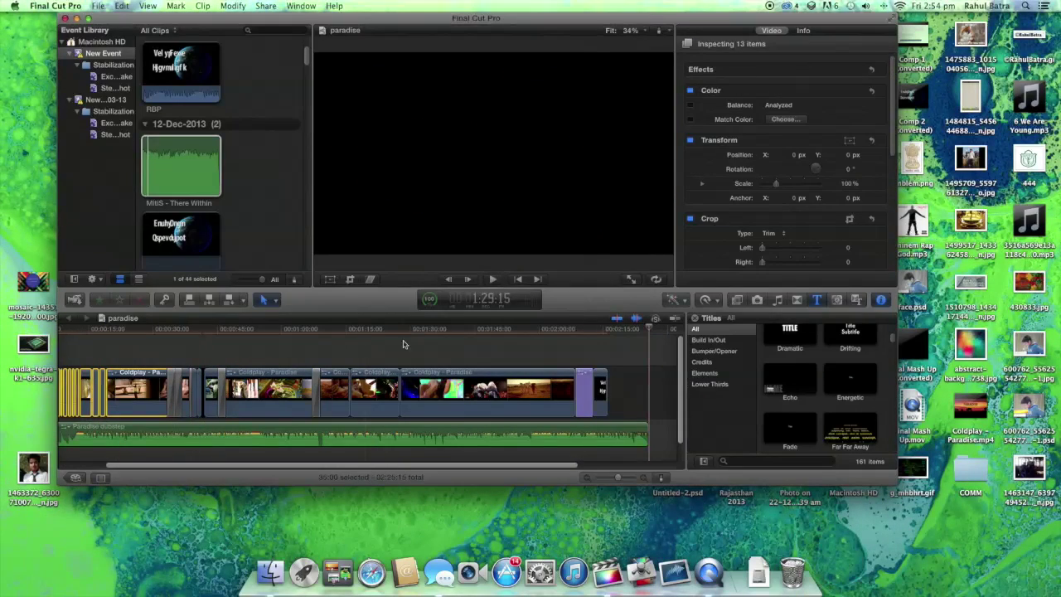
pyautogui.click(346, 352)
# - Start playback, deselect the clips and jump back to the project's beginning
pyautogui.press('space')
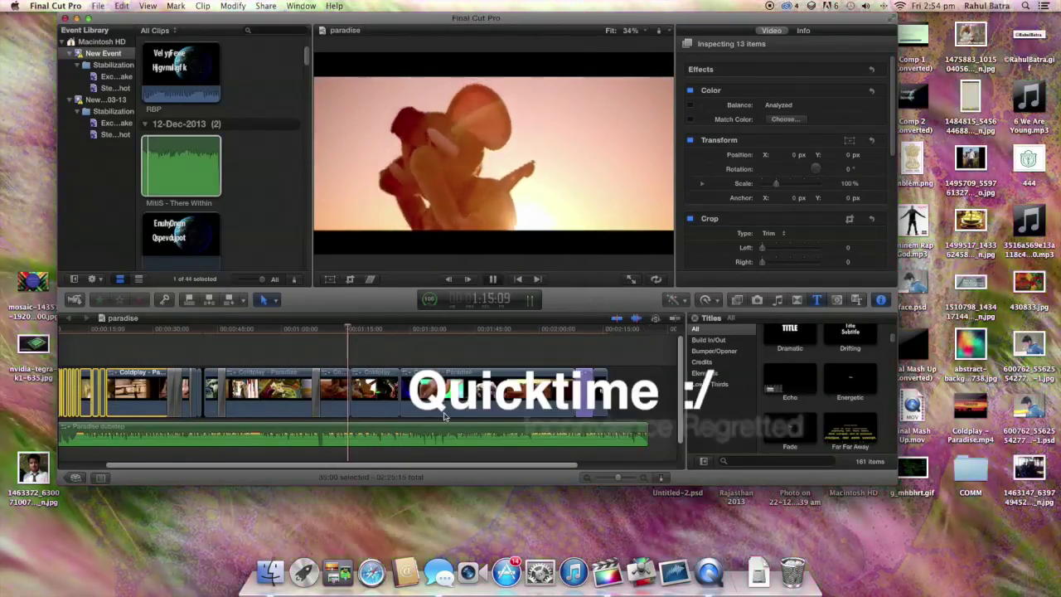
pyautogui.moveTo(352, 464); pyautogui.dragTo(307, 464)
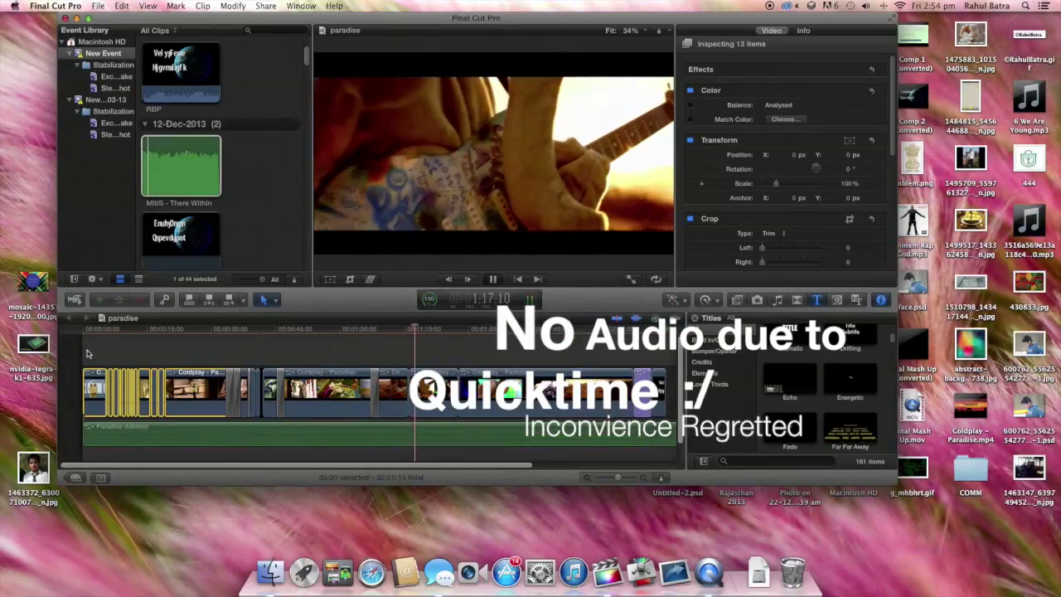
pyautogui.click(393, 343)
pyautogui.press('Home')
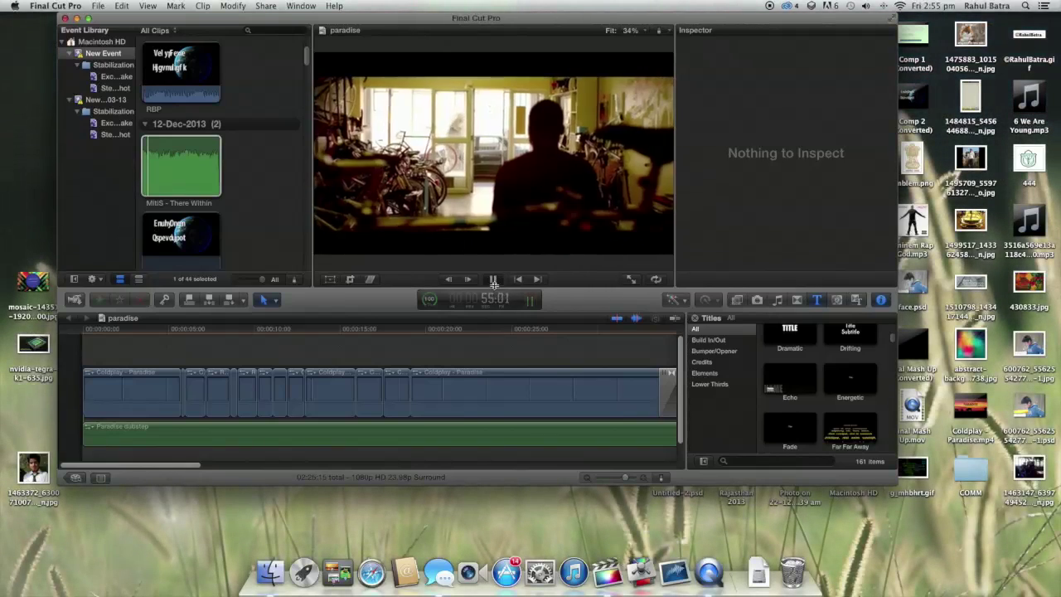
# - Scroll and zoom the timeline while the remix plays, then stop playback near 1:16
pyautogui.hscroll(3, 564, 343)
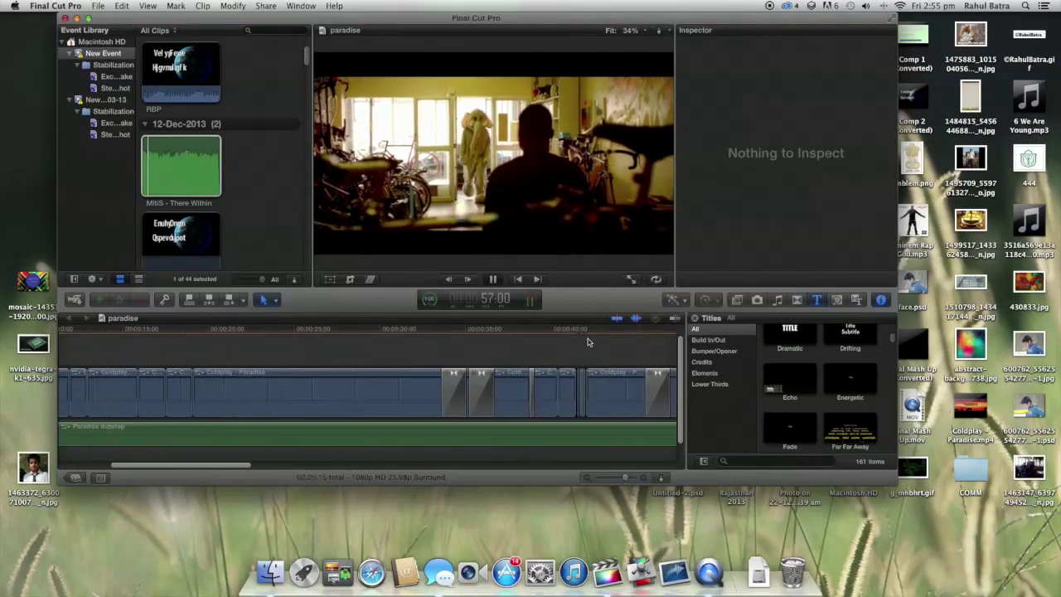
pyautogui.hscroll(10, 586, 341)
pyautogui.hscroll(3, 586, 341)
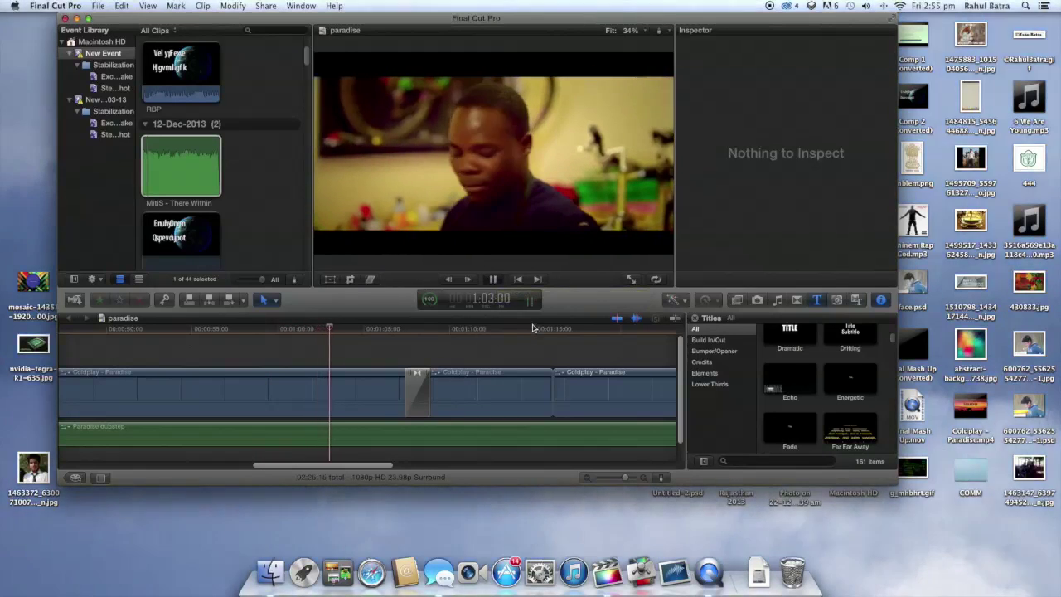
pyautogui.press('super+minus')
pyautogui.press('super+minus')
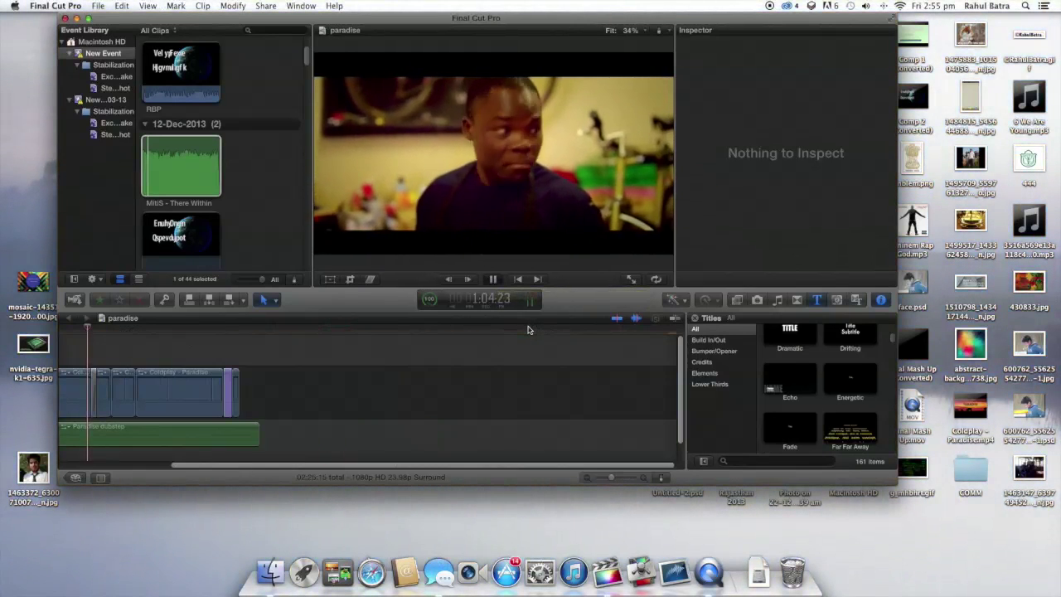
pyautogui.press('super+minus')
pyautogui.press('super+equal')
pyautogui.press('super+equal')
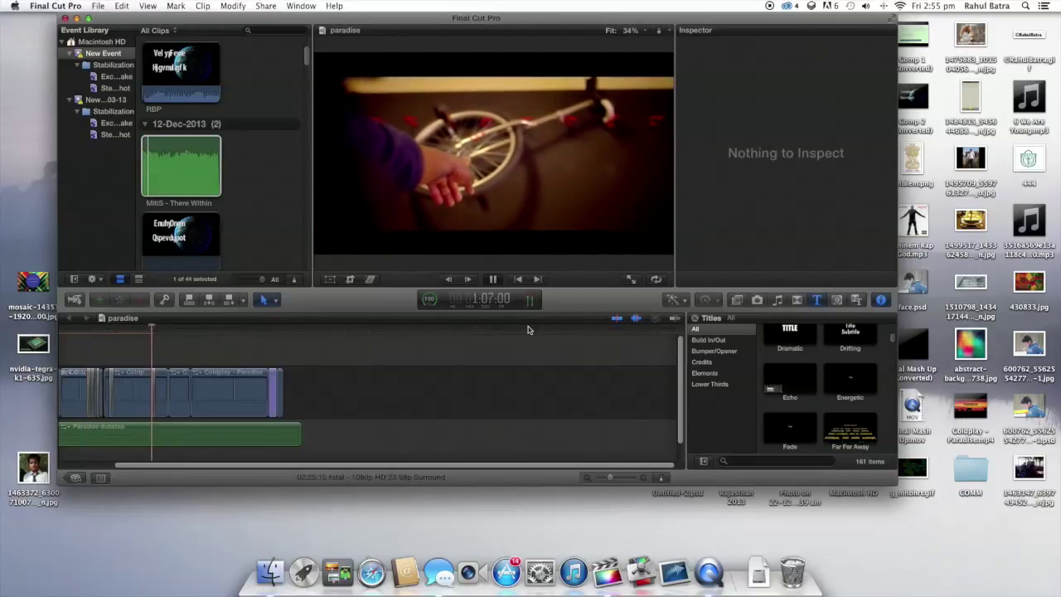
pyautogui.press('super+equal')
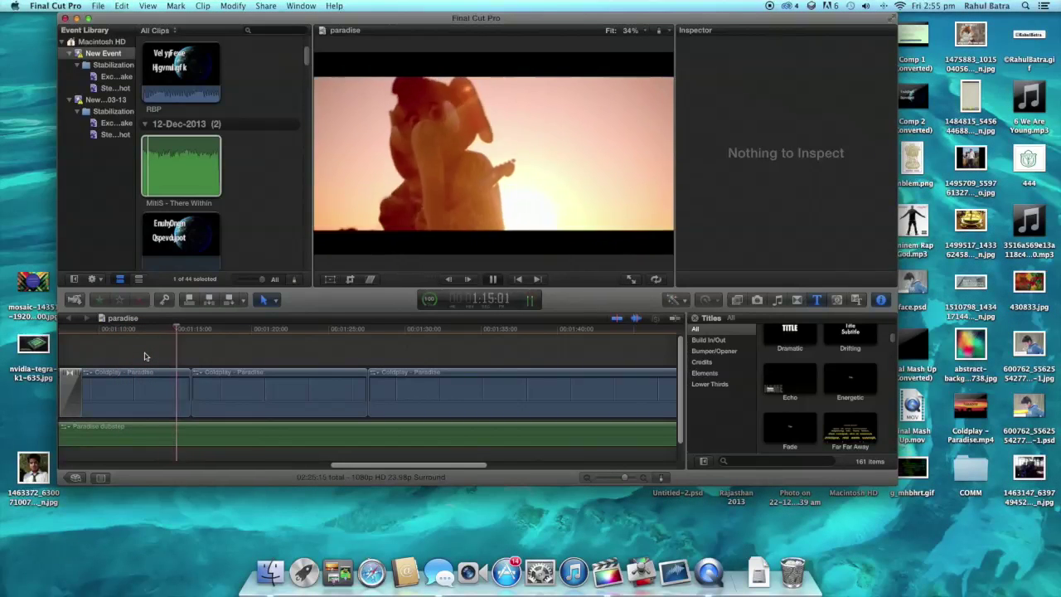
pyautogui.press('space')
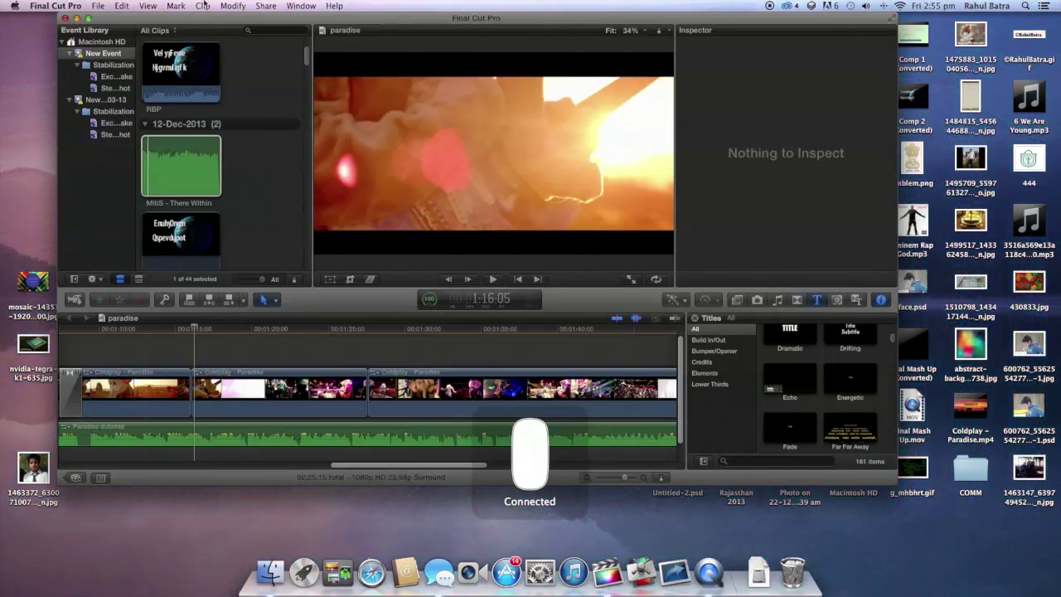
# - Check the Share menu, then launch Compressor from the Dock
pyautogui.click(267, 6)
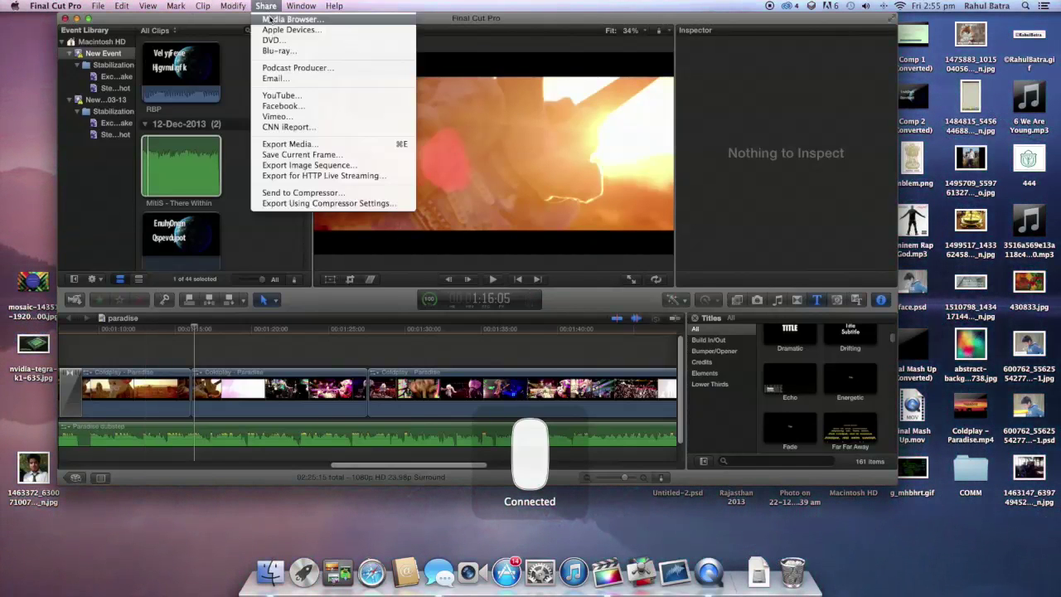
pyautogui.click(294, 146)
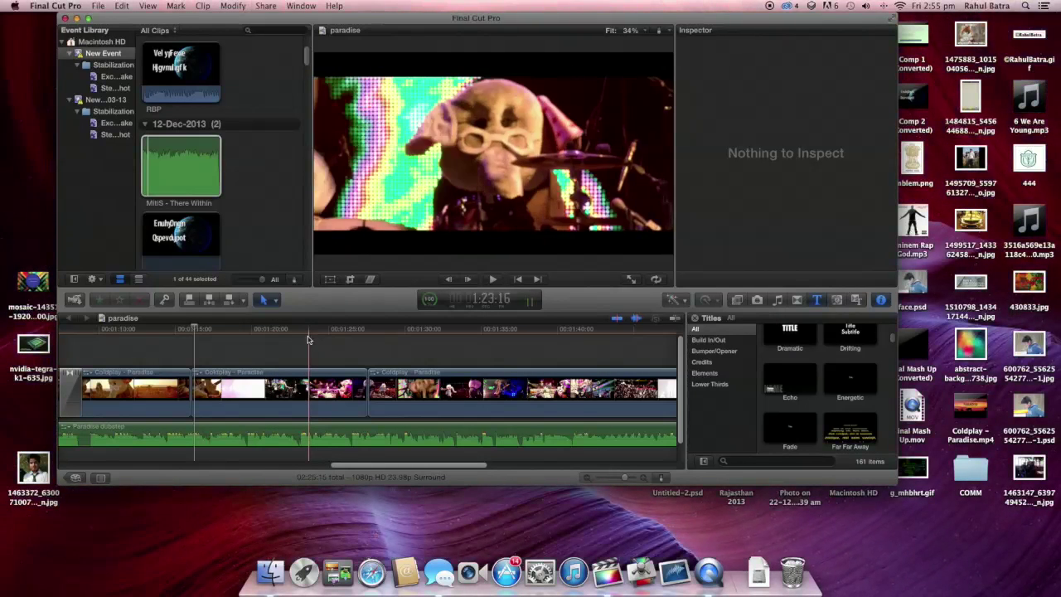
pyautogui.click(265, 6)
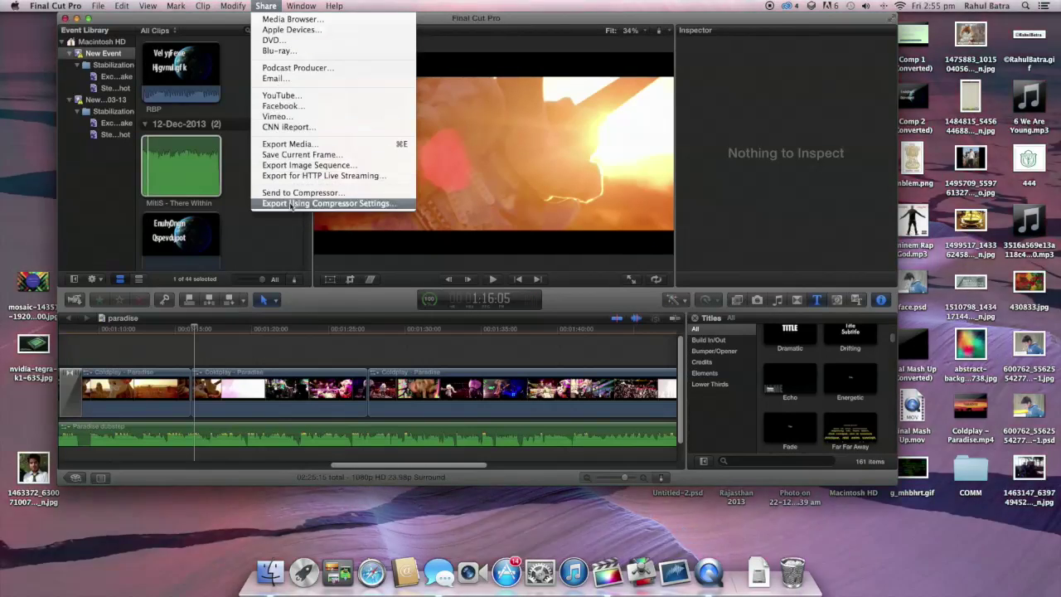
pyautogui.click(618, 540)
pyautogui.click(646, 563)
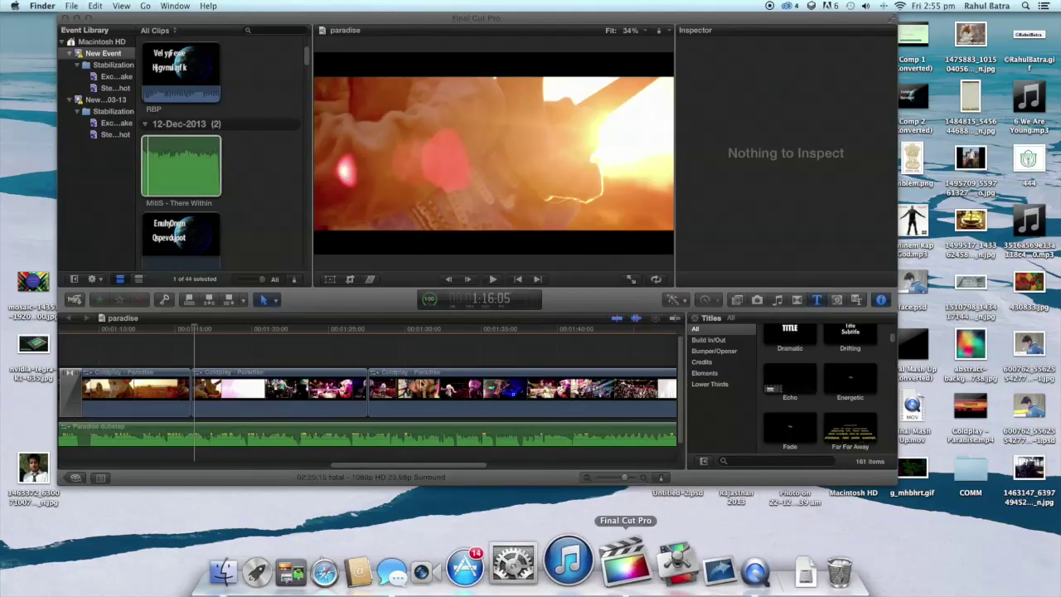
# - Send the paradise project to Compressor from Final Cut Pro's Share menu
pyautogui.click(181, 72)
pyautogui.click(266, 6)
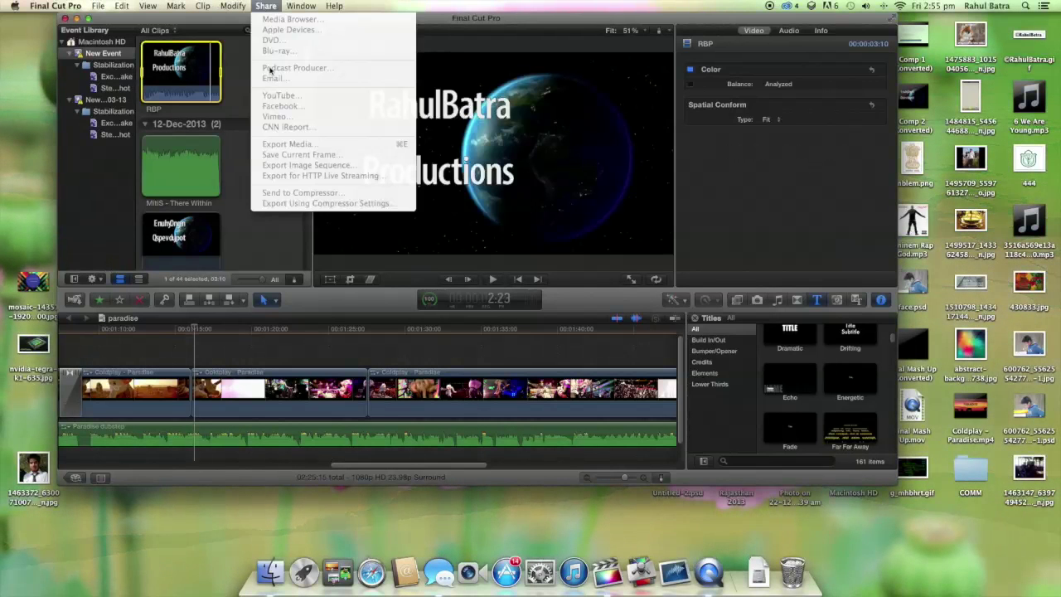
pyautogui.click(278, 342)
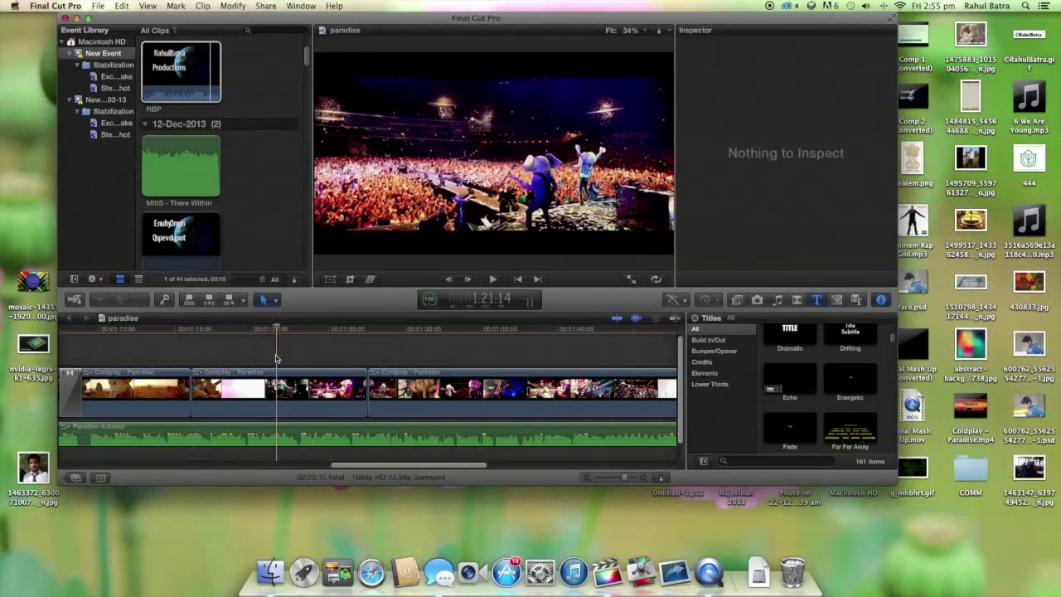
pyautogui.click(265, 6)
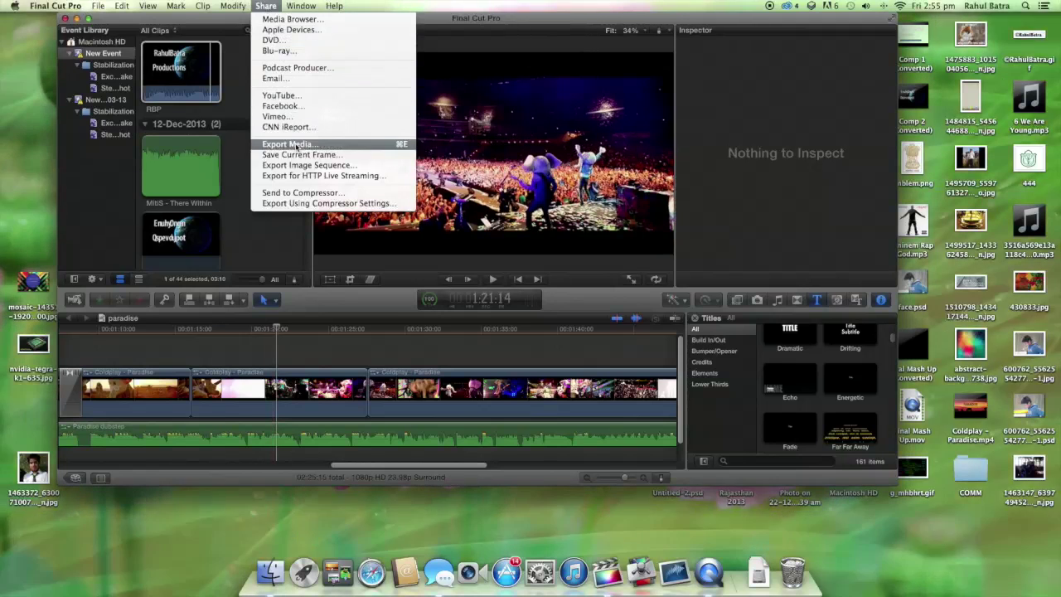
pyautogui.click(300, 204)
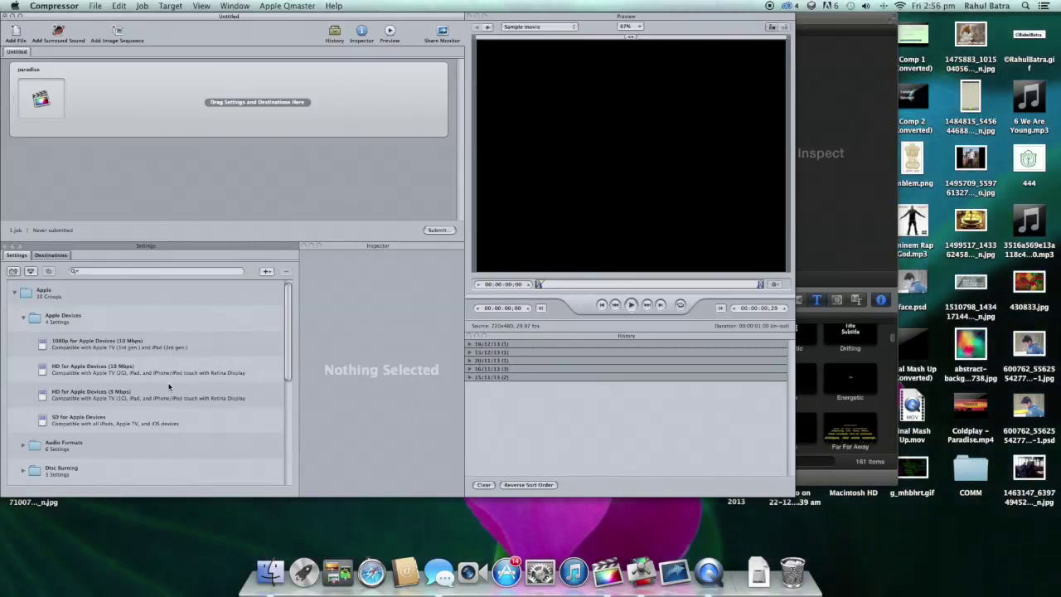
# - Drag the 1080p for Apple Devices (10 Mbps) setting onto the paradise job and submit it
pyautogui.moveTo(133, 342); pyautogui.dragTo(100, 317)
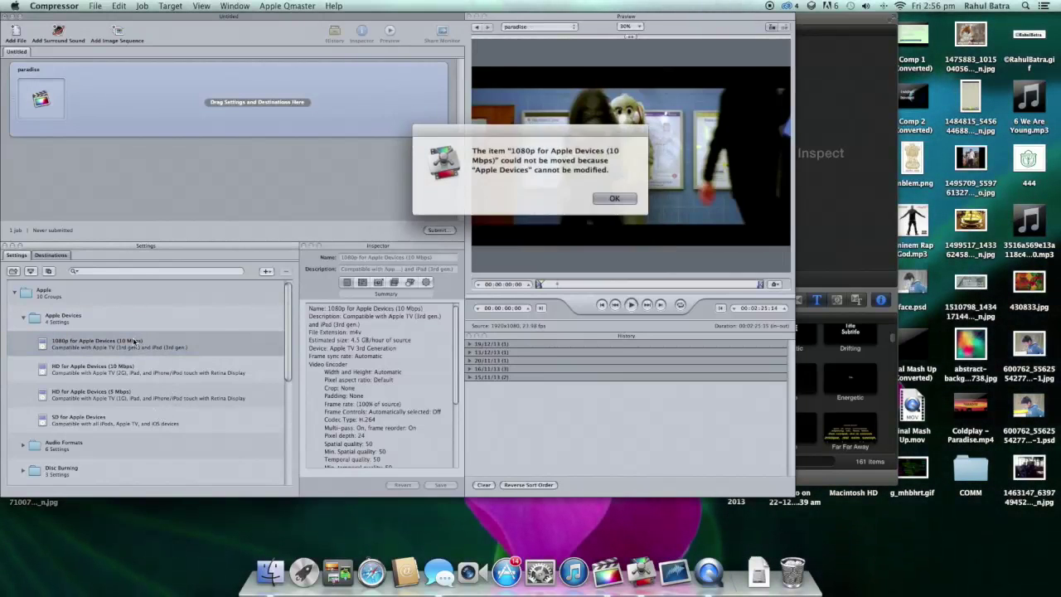
pyautogui.click(613, 198)
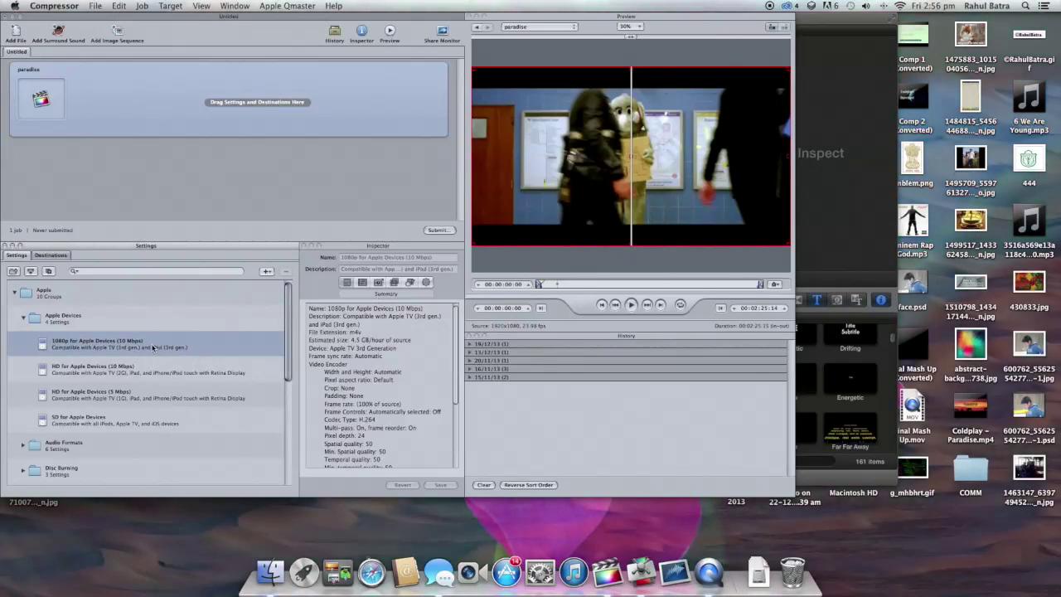
pyautogui.moveTo(83, 345); pyautogui.dragTo(215, 122)
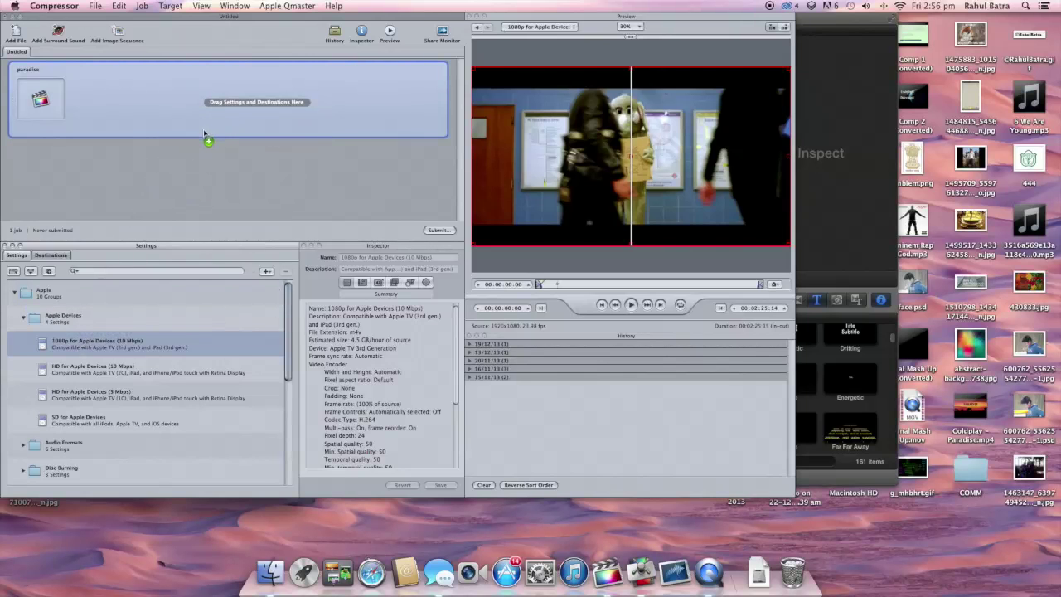
pyautogui.moveTo(205, 133); pyautogui.dragTo(207, 130)
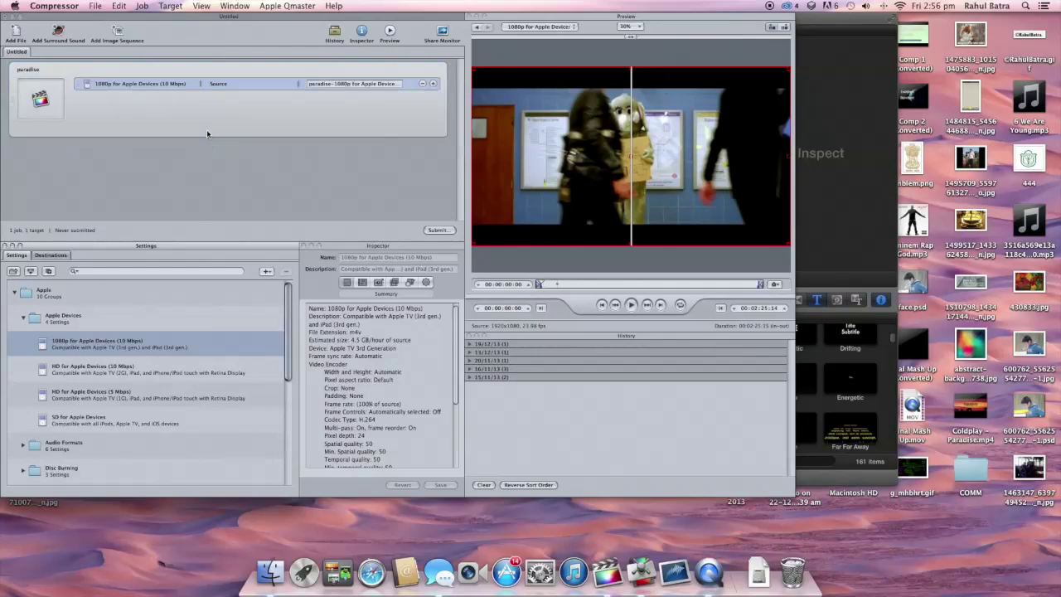
pyautogui.click(439, 230)
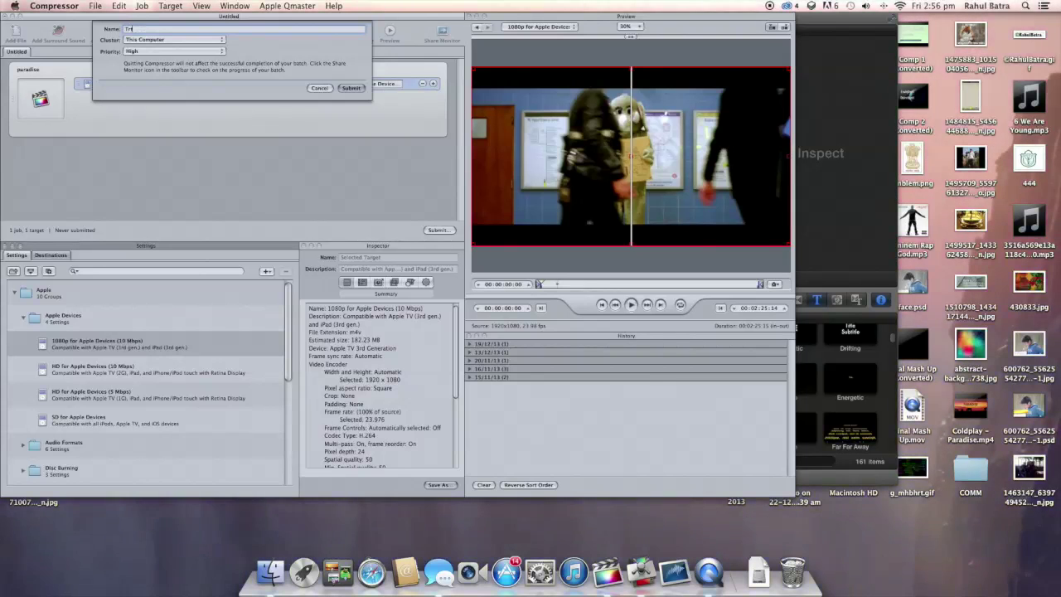
pyautogui.press('Escape')
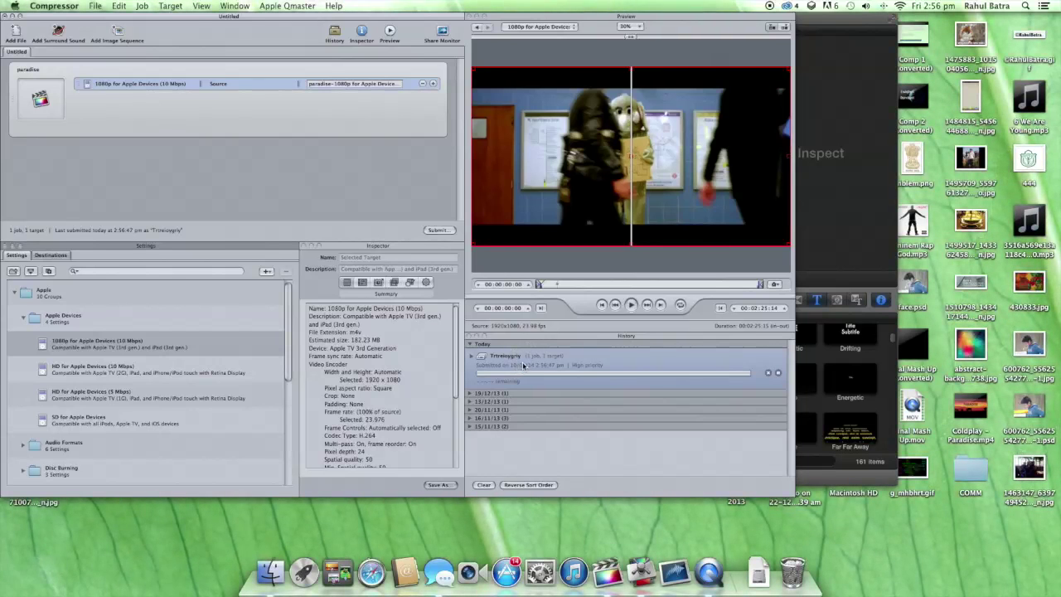
# - Open Share Monitor, show This Computer and expand the Trtreloygriy batch
pyautogui.click(679, 576)
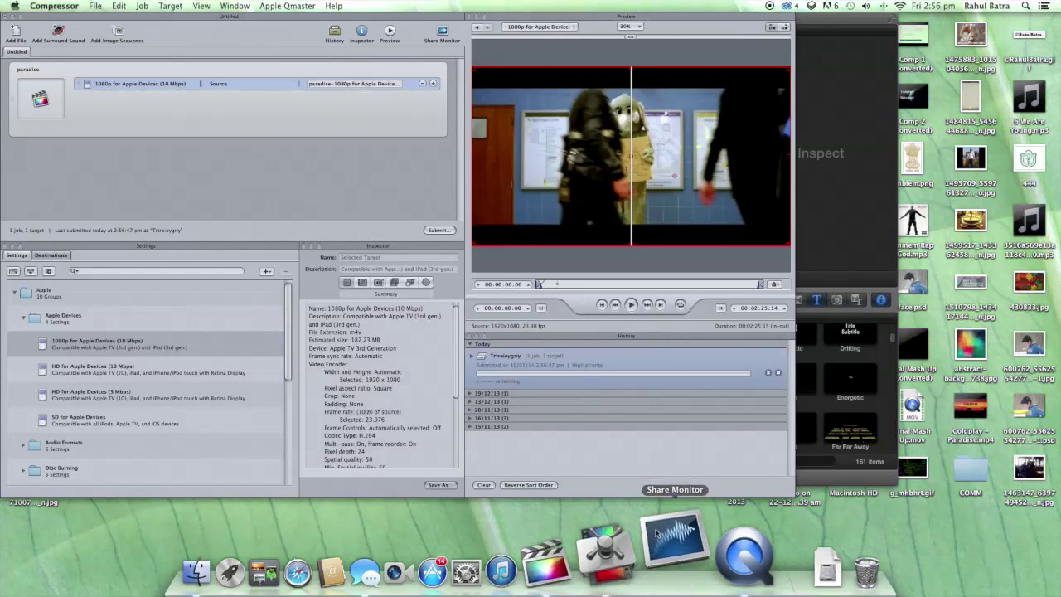
pyautogui.click(440, 37)
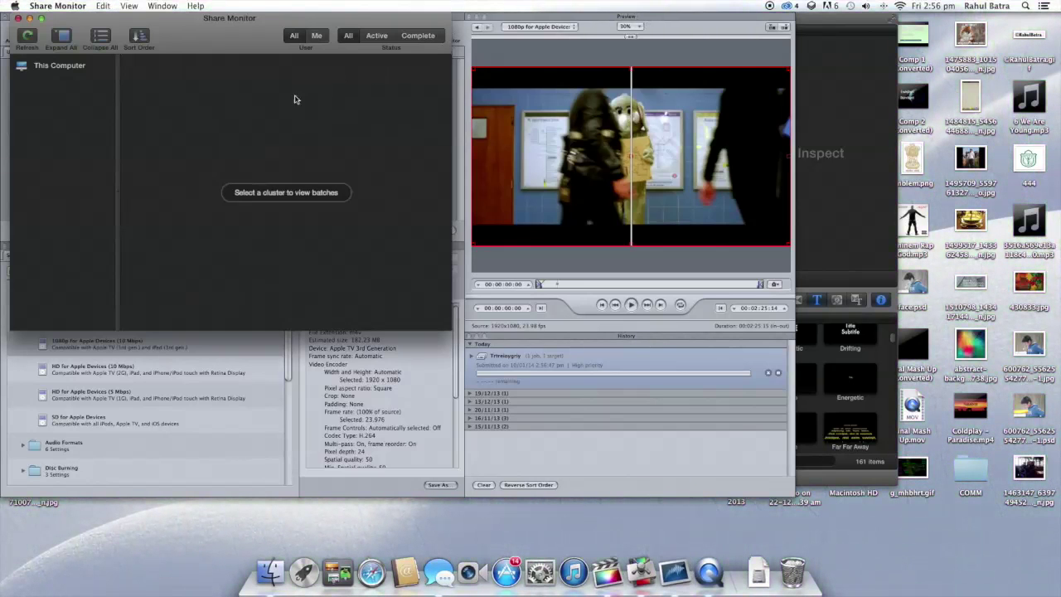
pyautogui.click(48, 66)
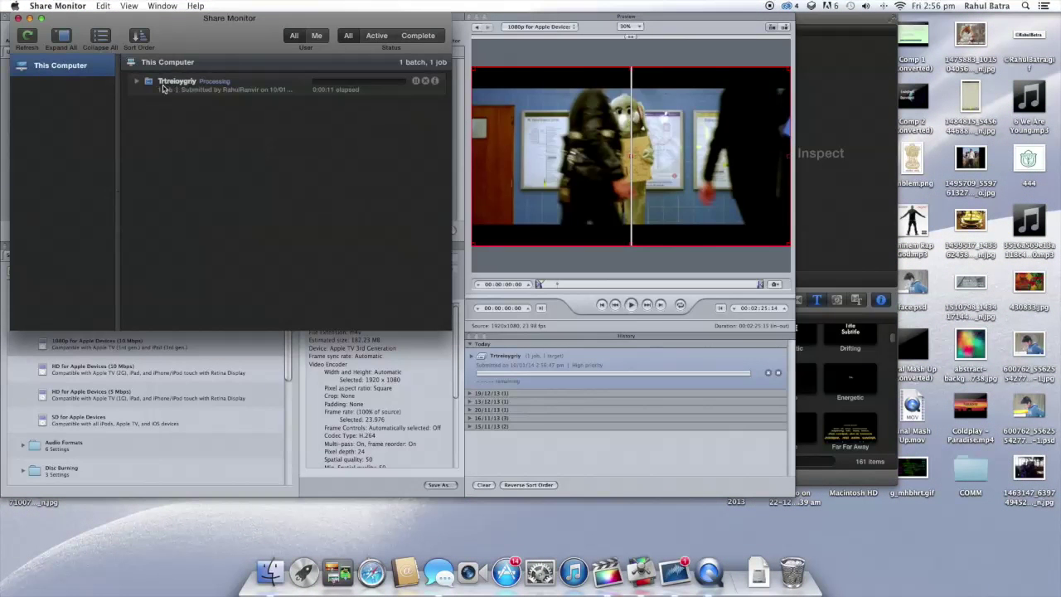
pyautogui.click(138, 83)
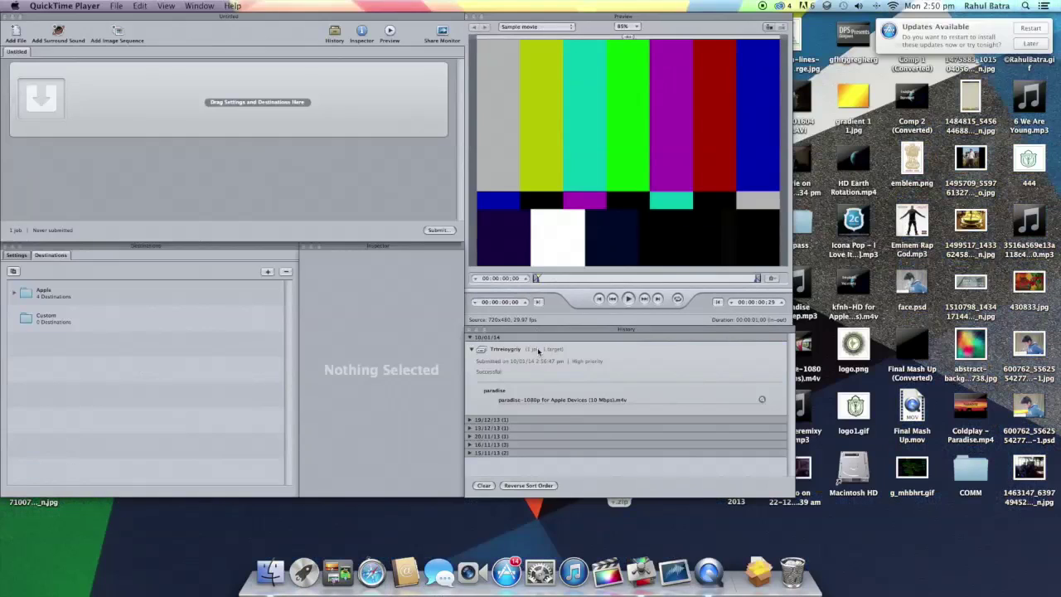
# - Quick Look the paradise .m4v in the Movies folder, scrubbing forward and back
pyautogui.click(762, 399)
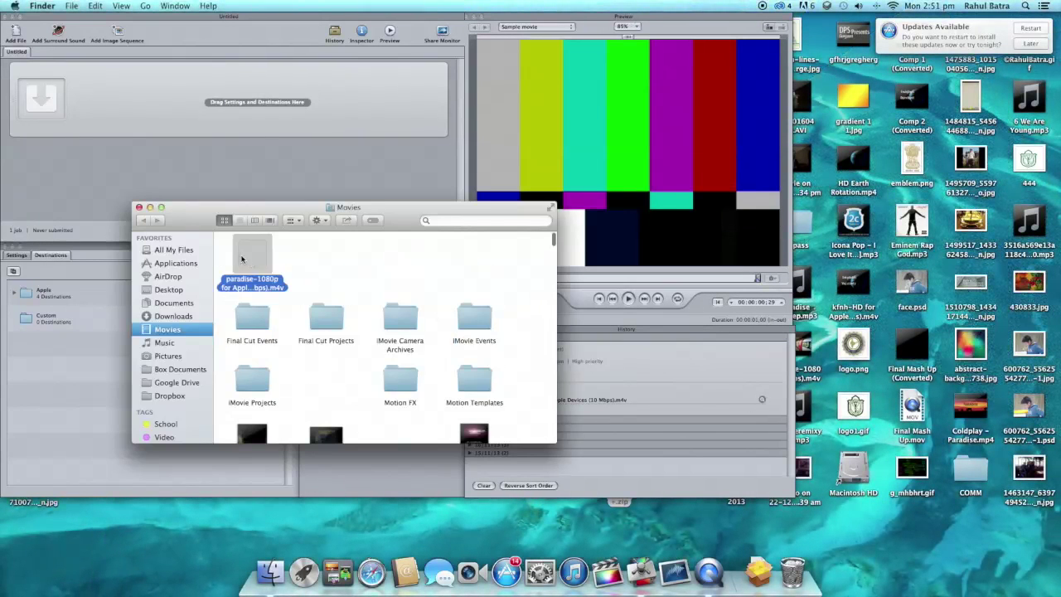
pyautogui.press('space')
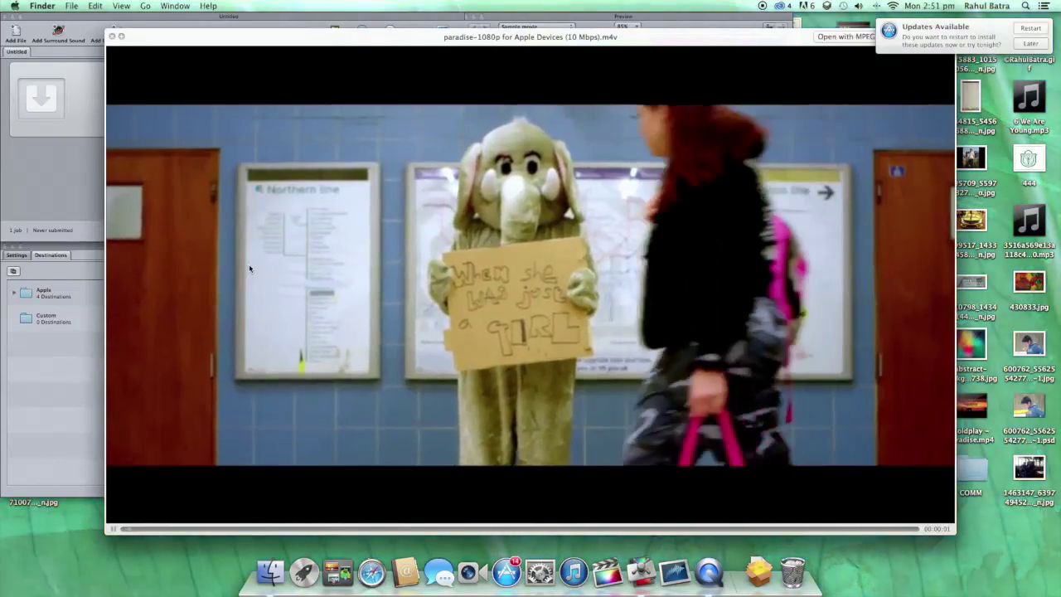
pyautogui.click(673, 529)
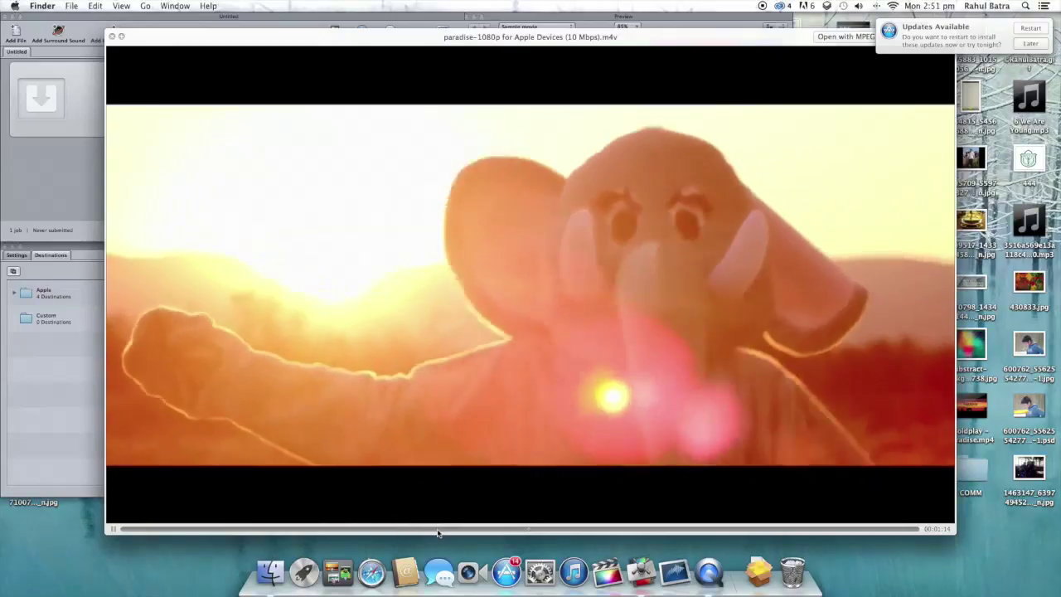
pyautogui.click(430, 531)
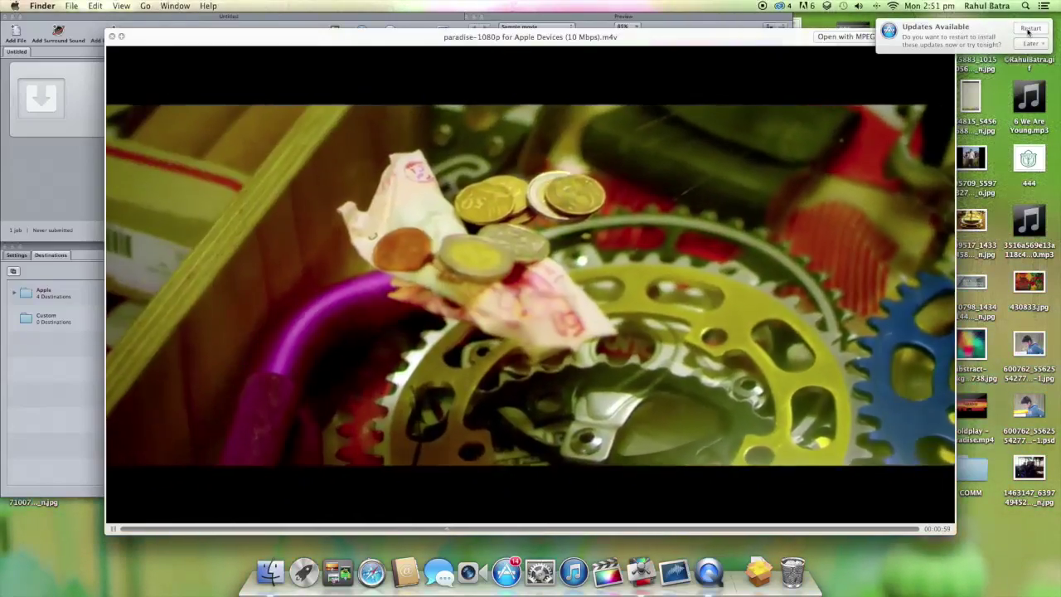
# - Postpone the system update notice and close the movie preview
pyautogui.click(1030, 43)
pyautogui.click(936, 81)
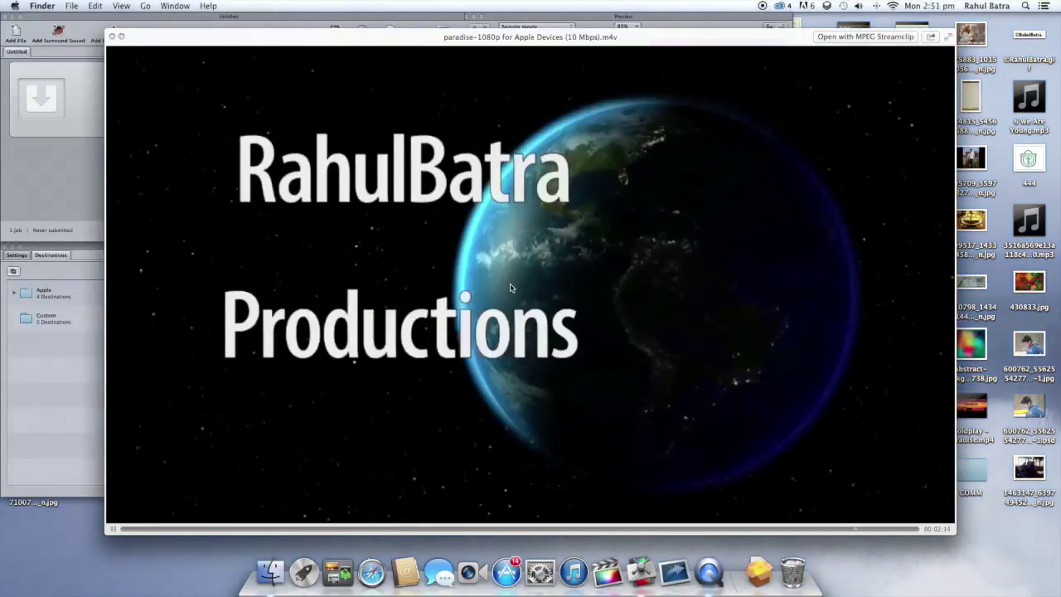
pyautogui.press('space')
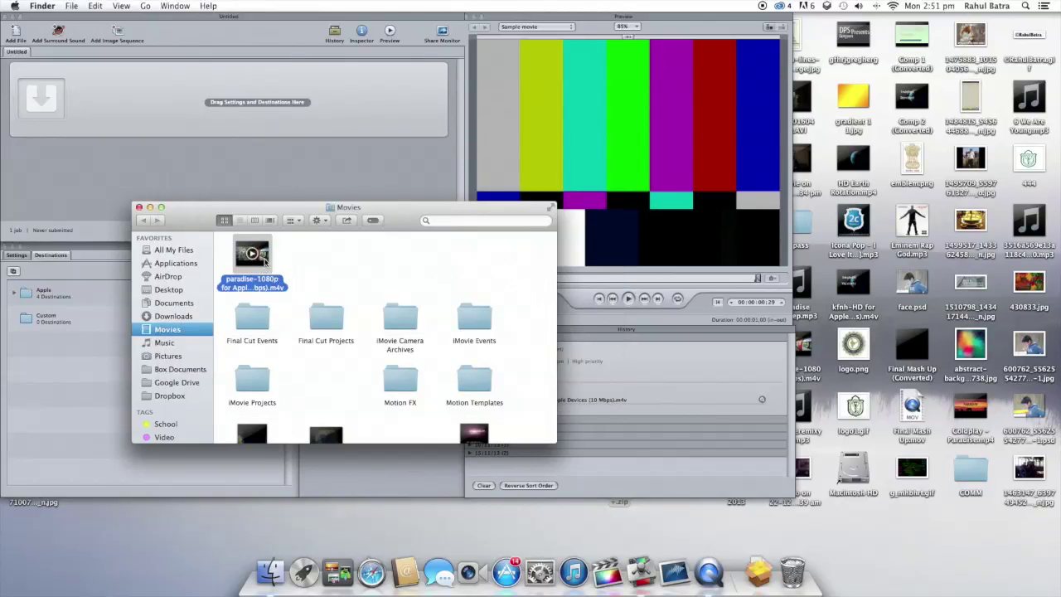
# - Choose Encode Selected Video Files from the paradise .m4v file's context menu
pyautogui.rightClick(265, 261)
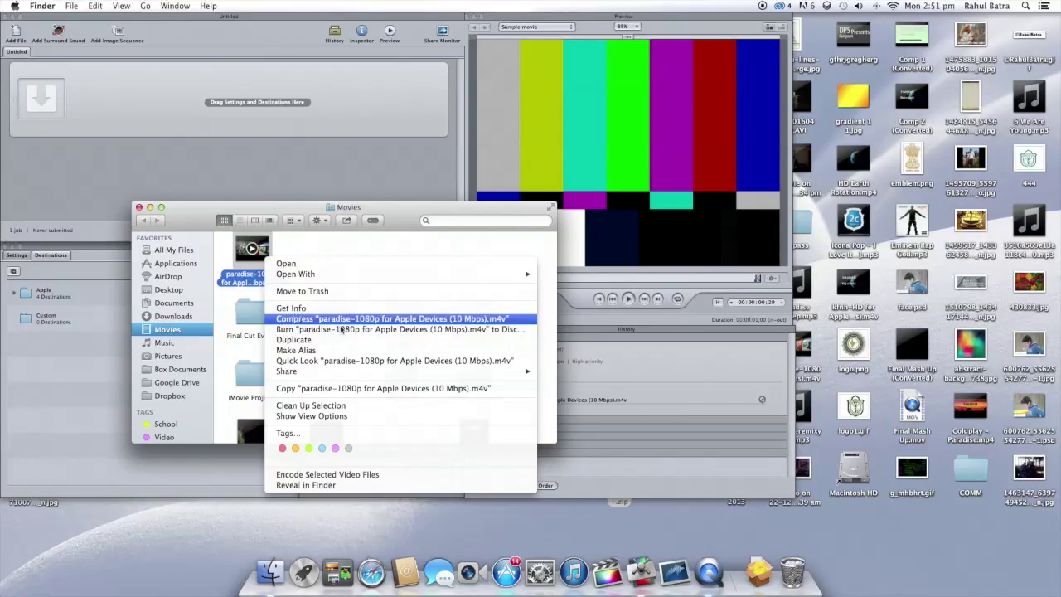
pyautogui.click(315, 474)
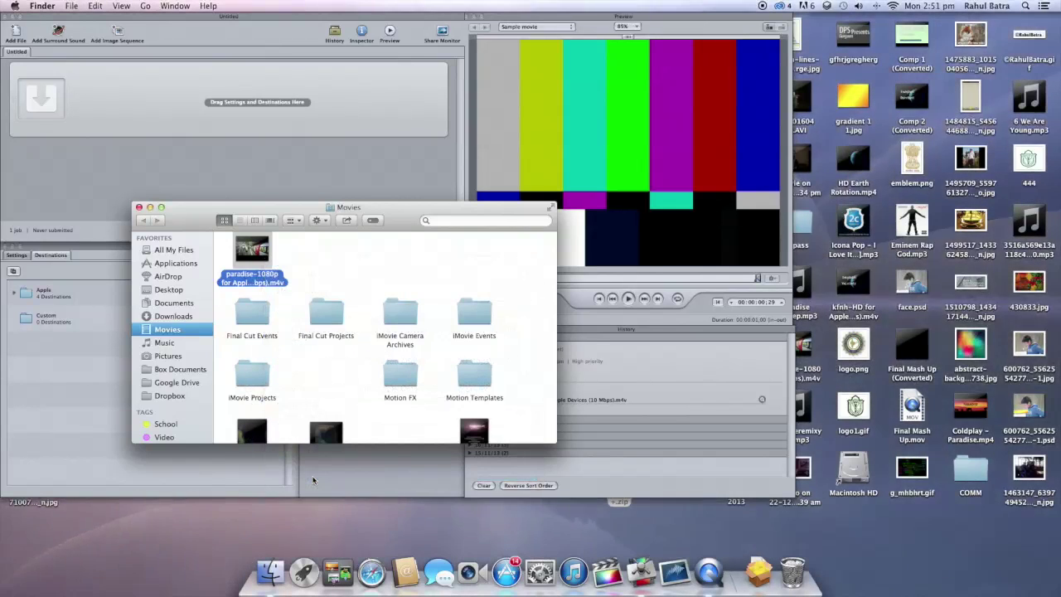